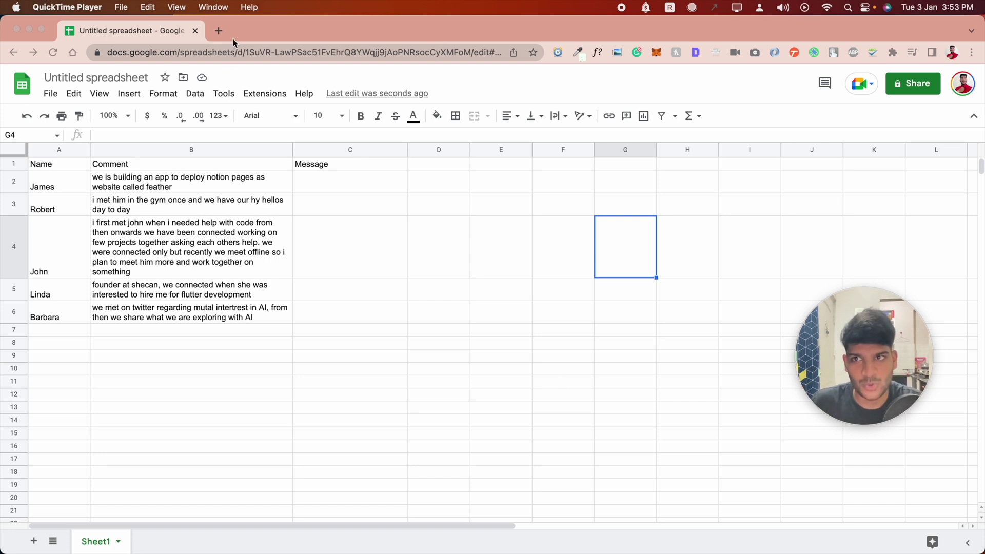
- Load epictexting.app in a new tab, browse its Send SMS from Google Sheets page, then return to the spreadsheet
{"action": "left_click", "coordinate": [218, 31]}
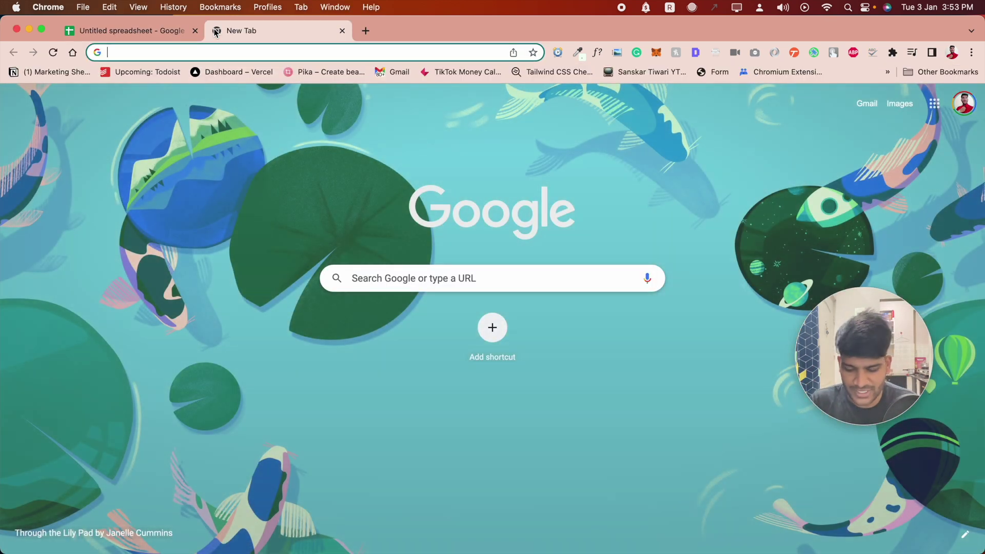
{"action": "type", "text": "epictexting.app"}
{"action": "key", "text": "Return"}
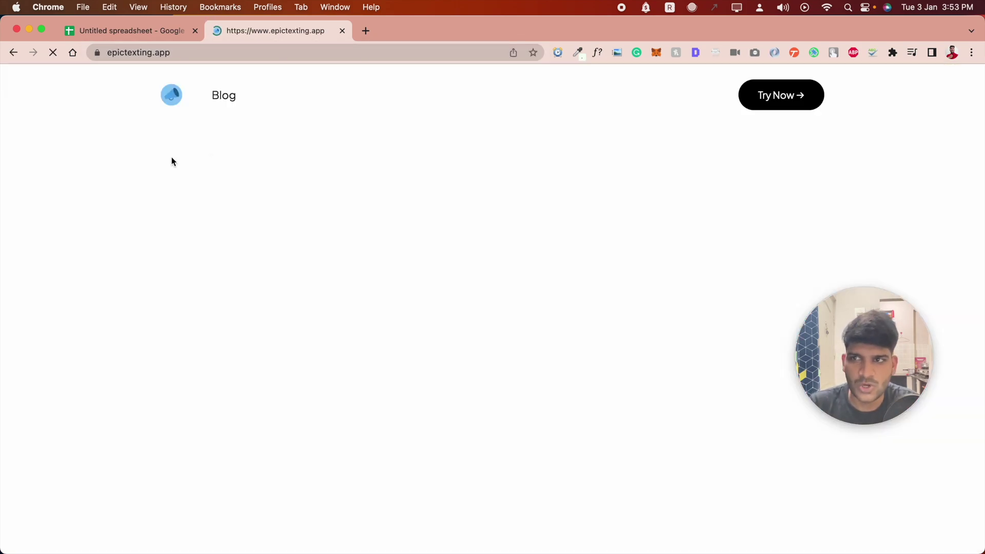
{"action": "scroll", "coordinate": [270, 223], "scroll_direction": "down", "scroll_amount": 2}
{"action": "scroll", "coordinate": [270, 224], "scroll_direction": "down", "scroll_amount": 20}
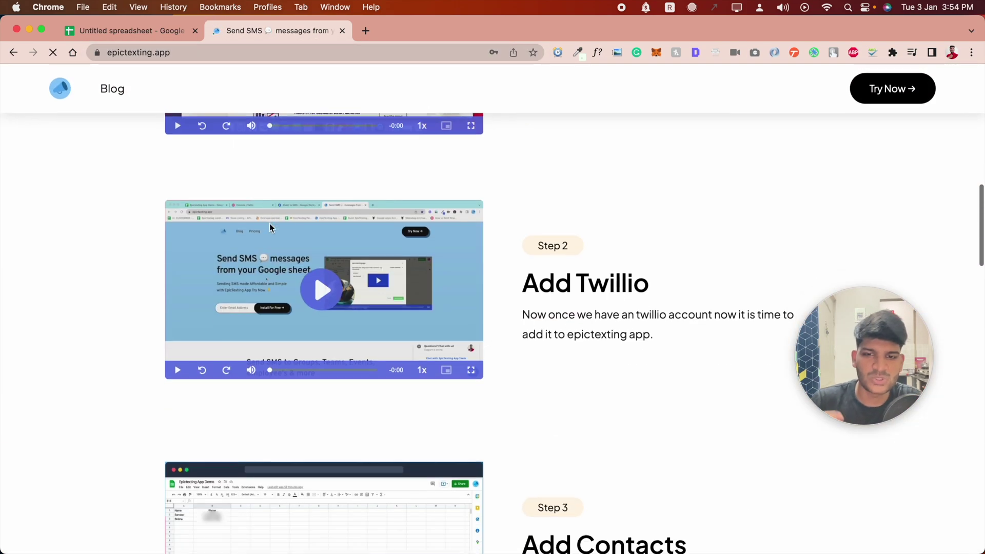
{"action": "scroll", "coordinate": [270, 223], "scroll_direction": "up", "scroll_amount": 20}
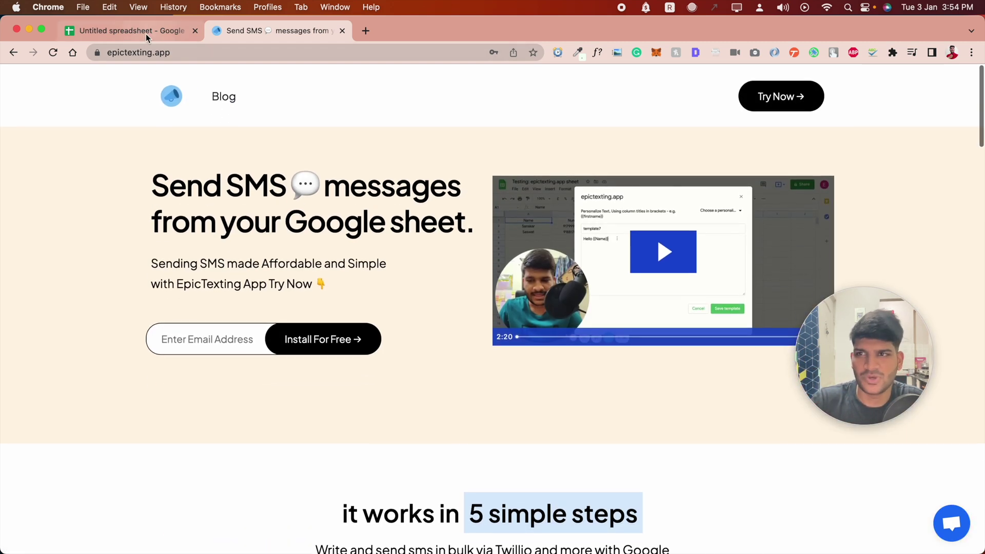
{"action": "left_click", "coordinate": [164, 32]}
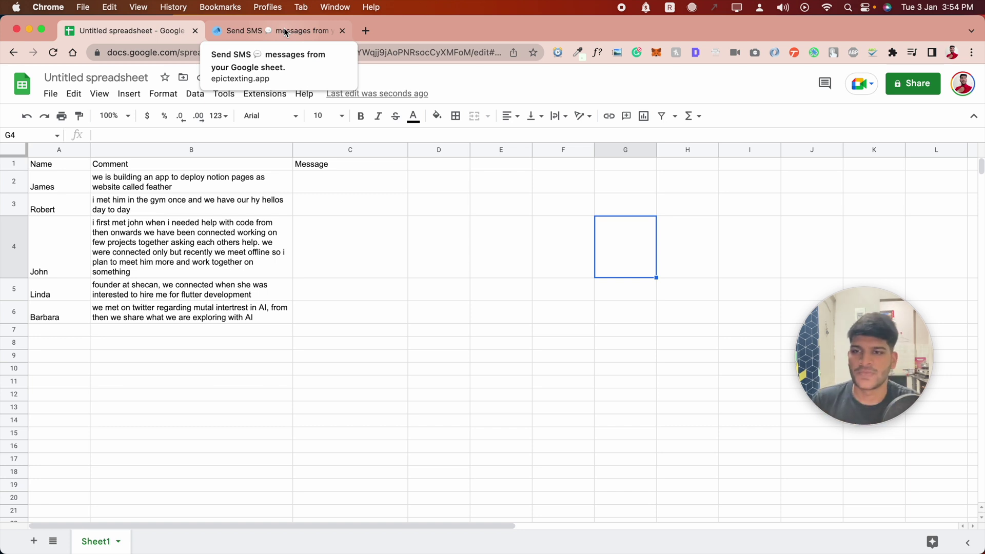
- Review the comments, then paste a SHEETAI formula in C2 requesting a caring New Year message from A2 and B2
{"action": "left_click", "coordinate": [231, 186]}
{"action": "left_click", "coordinate": [242, 310]}
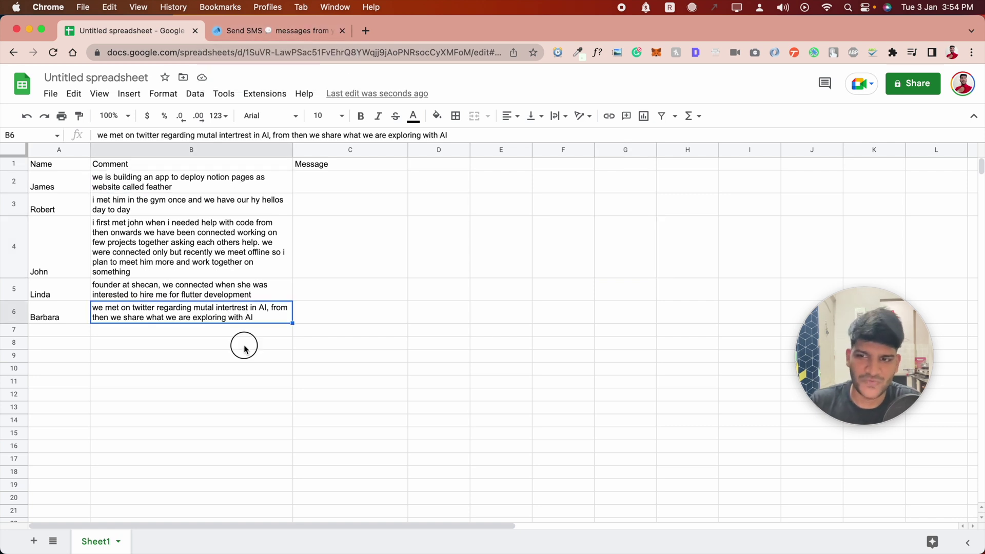
{"action": "left_click", "coordinate": [244, 344]}
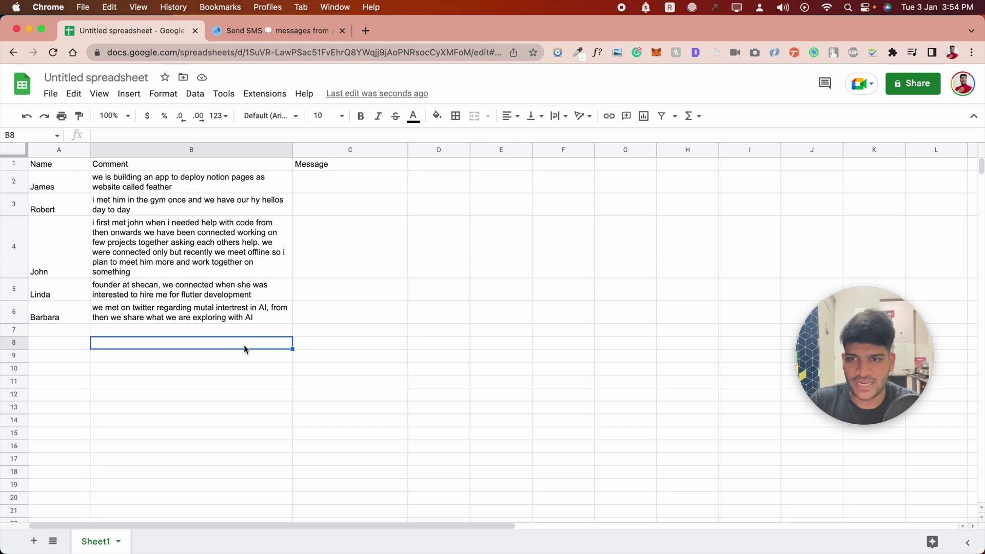
{"action": "left_click", "coordinate": [322, 184]}
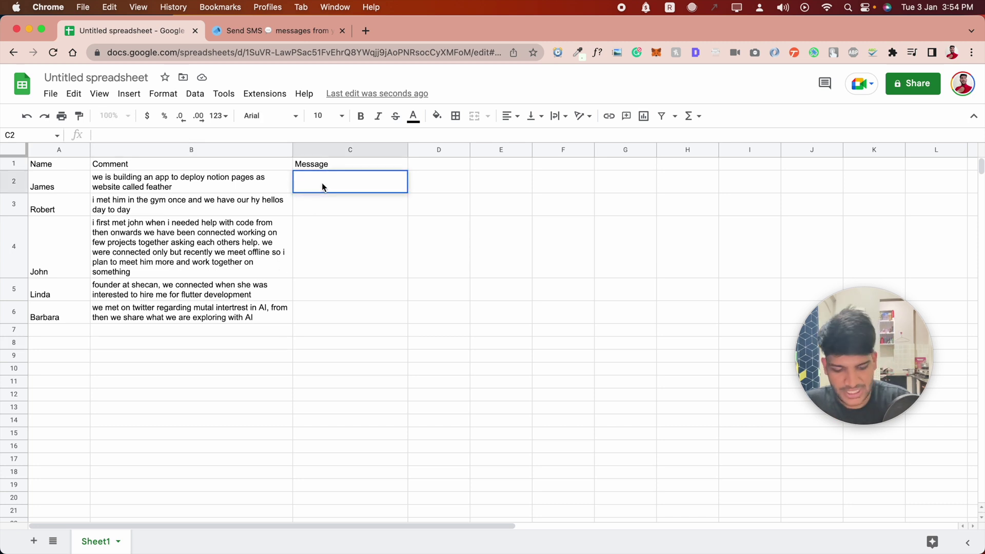
{"action": "type", "text": "=SHEET"}
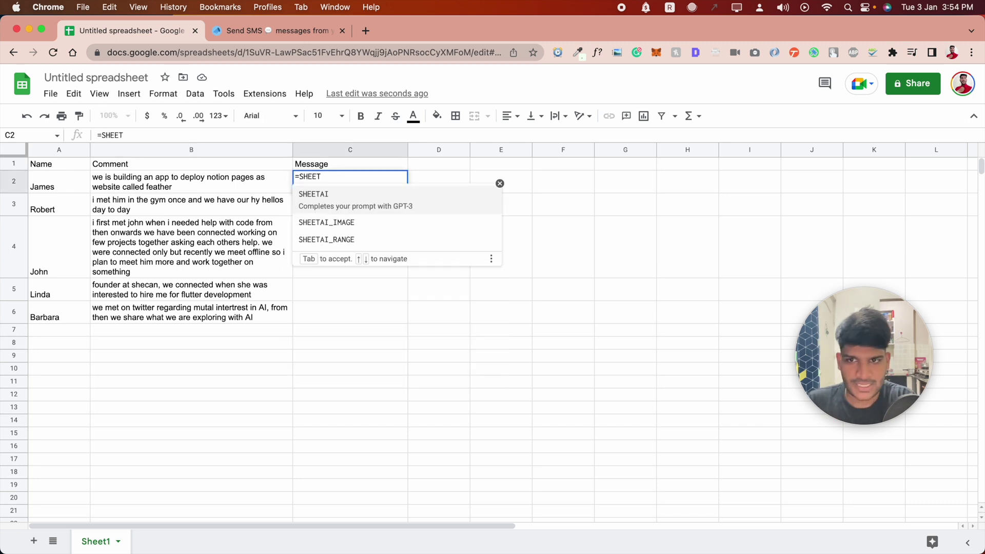
{"action": "type", "text": "AI(\"wirte a thoughtful, caring happy new year message to \"&A2&\" knowing:\"&B2&\" message:\")"}
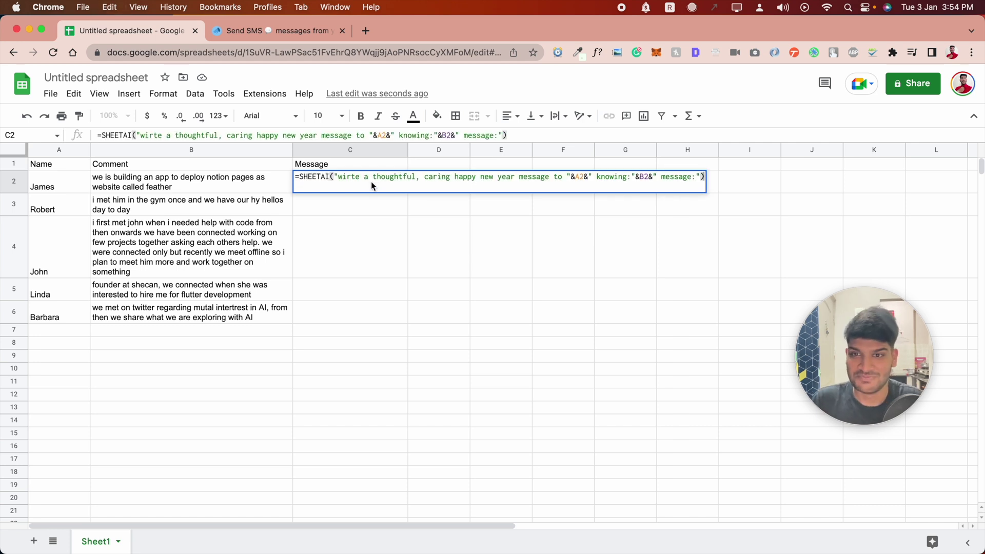
- Correct the misspelling 'wirte' to 'write' in the formula's prompt
{"action": "left_click", "coordinate": [356, 179]}
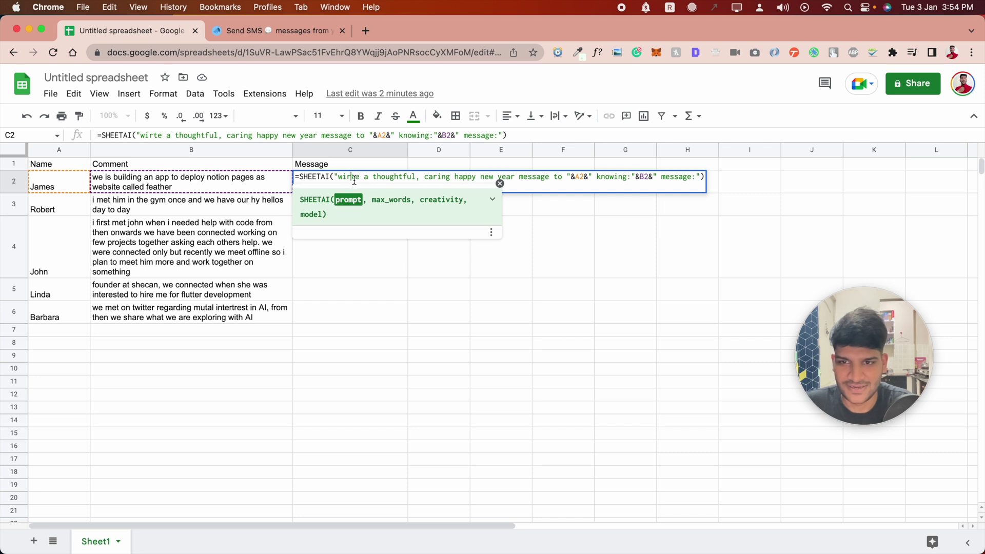
{"action": "double_click", "coordinate": [351, 180]}
{"action": "left_click", "coordinate": [350, 180]}
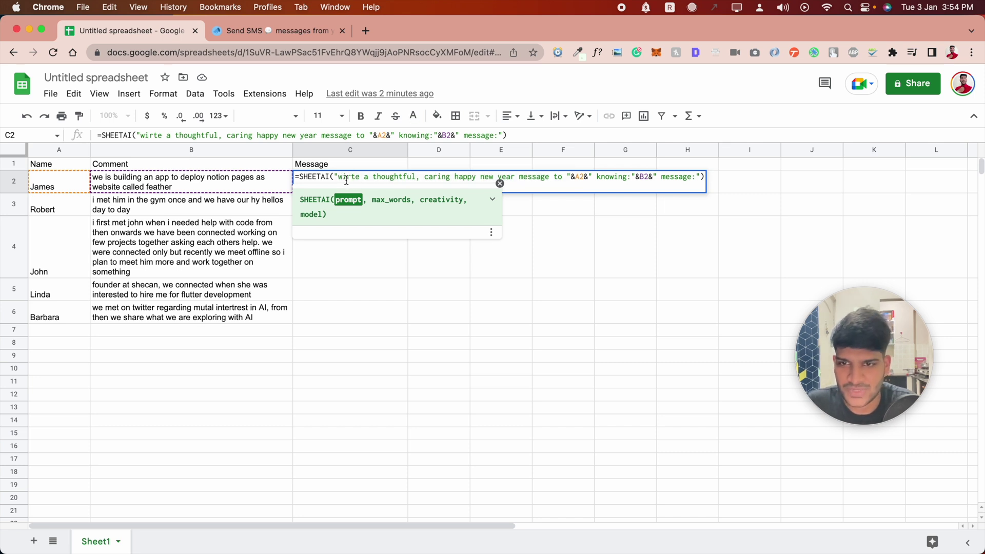
{"action": "key", "text": "BackSpace"}
{"action": "key", "text": "BackSpace"}
{"action": "type", "text": "ri"}
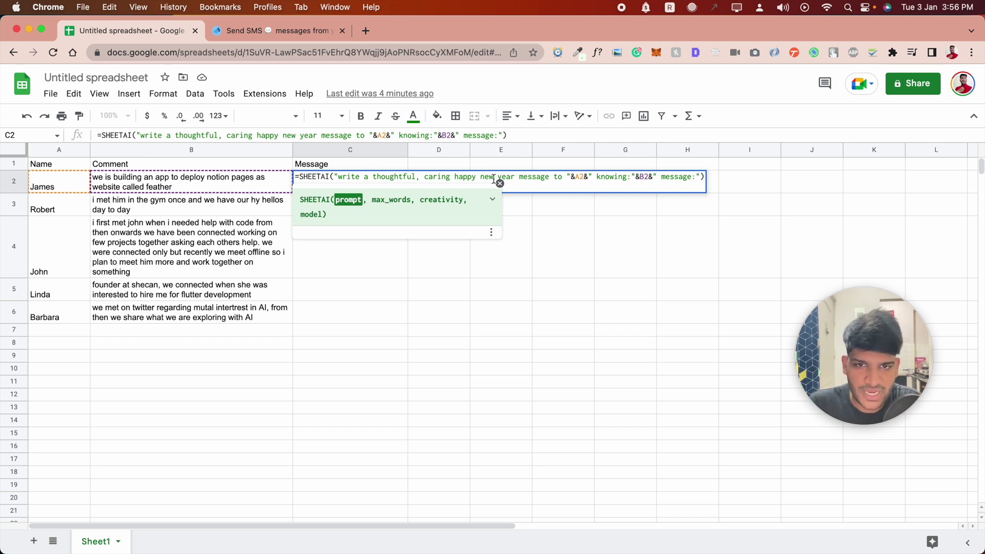
- Commit the SHEETAI formula in C2 and widen column C to fit the messages
{"action": "left_click", "coordinate": [702, 176]}
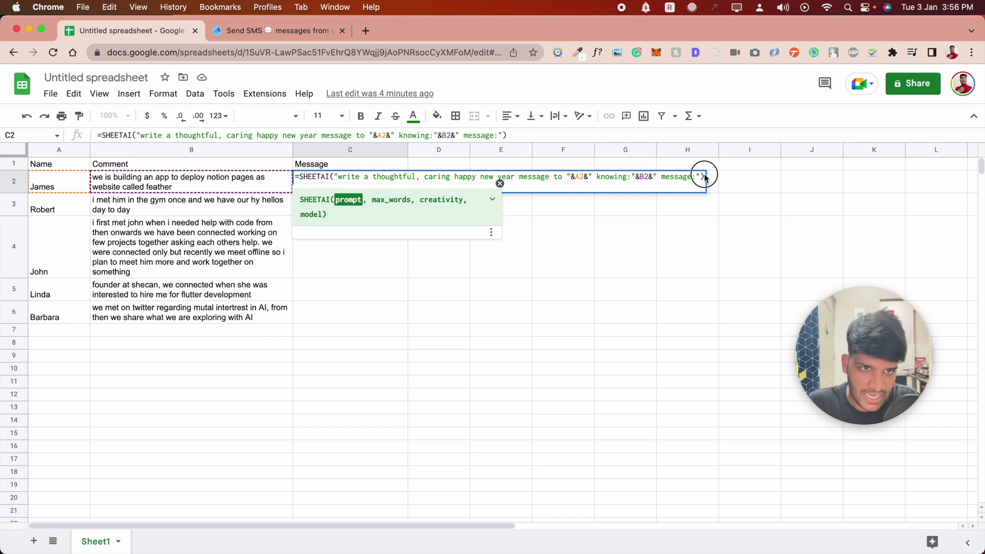
{"action": "key", "text": "Return"}
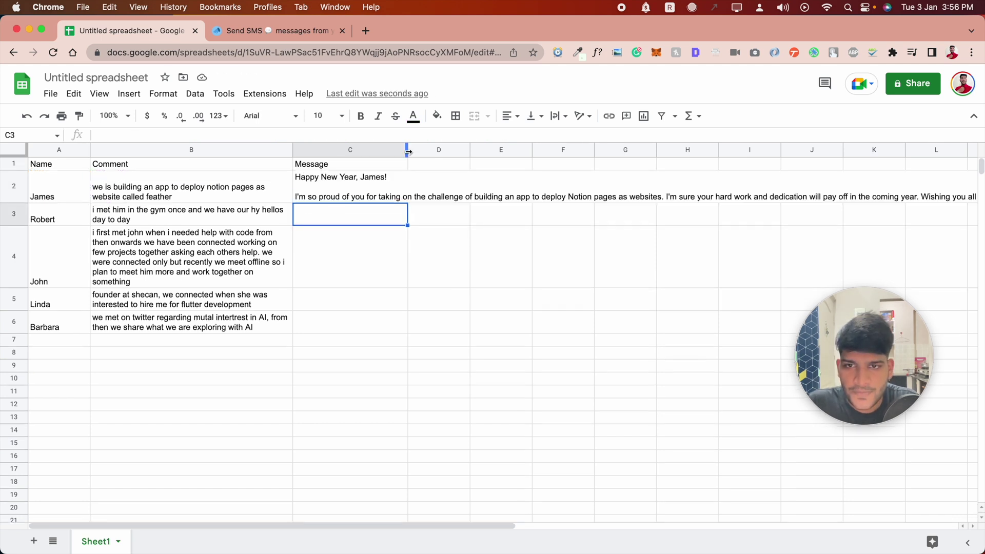
{"action": "left_click_drag", "start_coordinate": [413, 152], "coordinate": [499, 151]}
- Set C2's text wrapping to Wrap so James's full generated message shows
{"action": "left_click", "coordinate": [378, 149]}
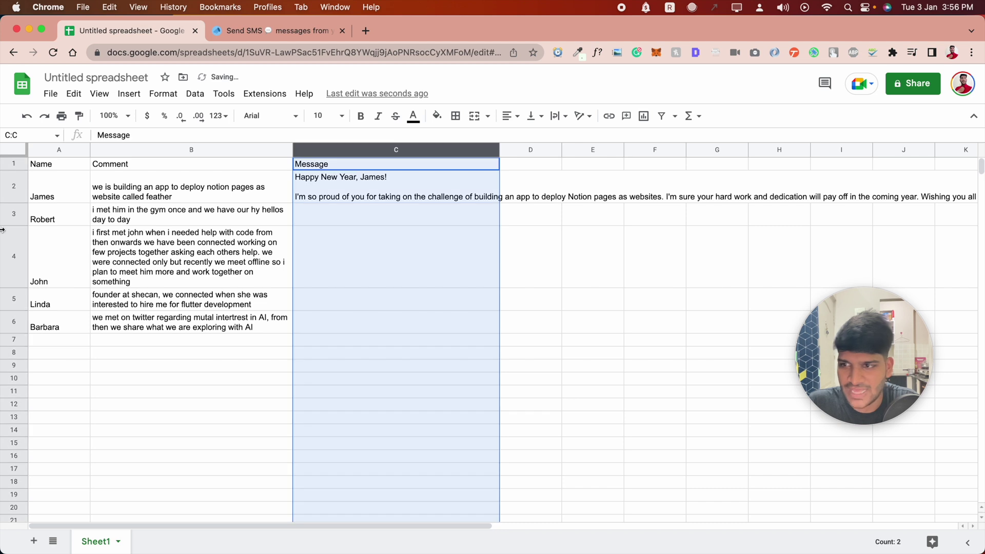
{"action": "left_click", "coordinate": [13, 183]}
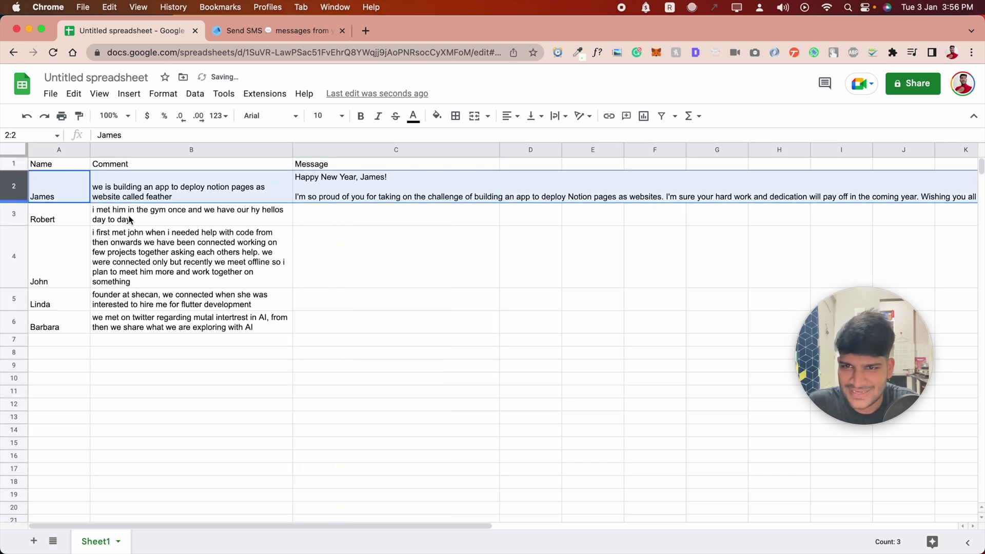
{"action": "left_click", "coordinate": [375, 184]}
{"action": "left_click", "coordinate": [559, 115]}
{"action": "left_click", "coordinate": [571, 136]}
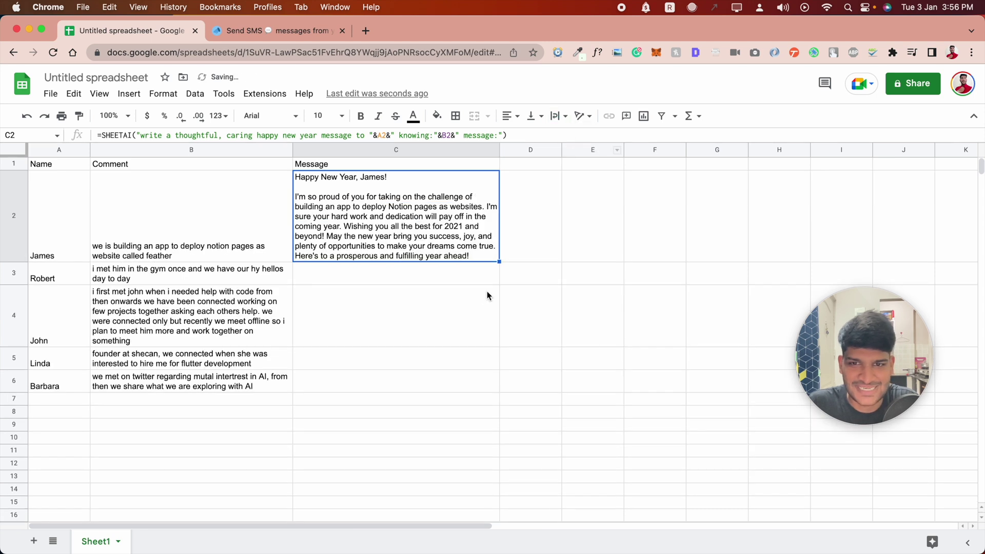
{"action": "left_click", "coordinate": [430, 362]}
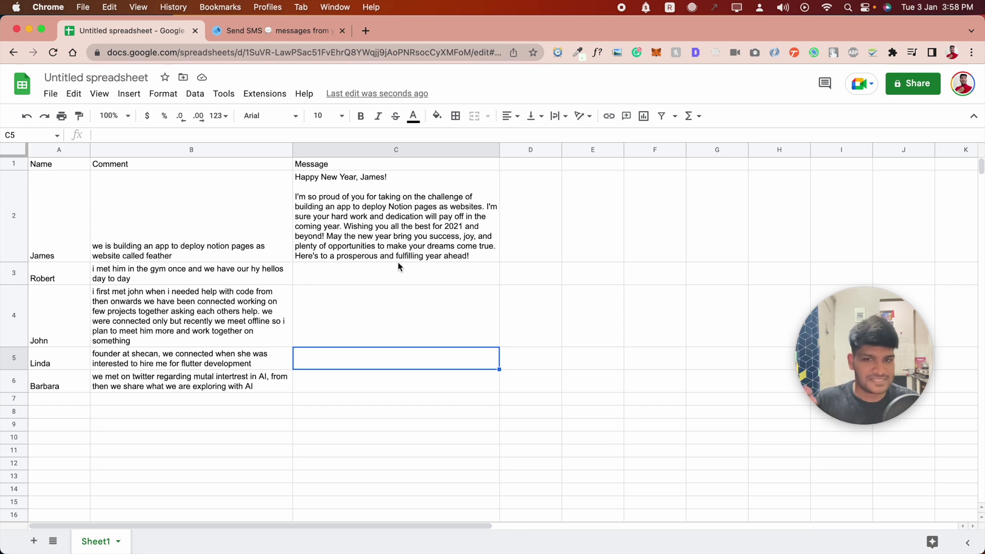
- Fill the SHEETAI formula from C2 down through row 6 and check the copied formula in C3
{"action": "left_click", "coordinate": [413, 249]}
{"action": "left_click_drag", "start_coordinate": [498, 261], "coordinate": [492, 380]}
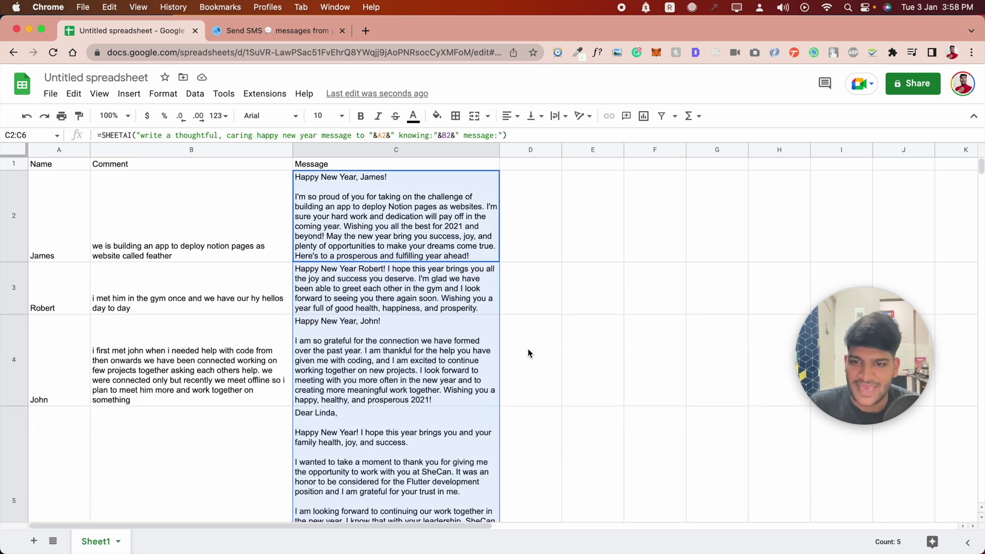
{"action": "left_click", "coordinate": [528, 352]}
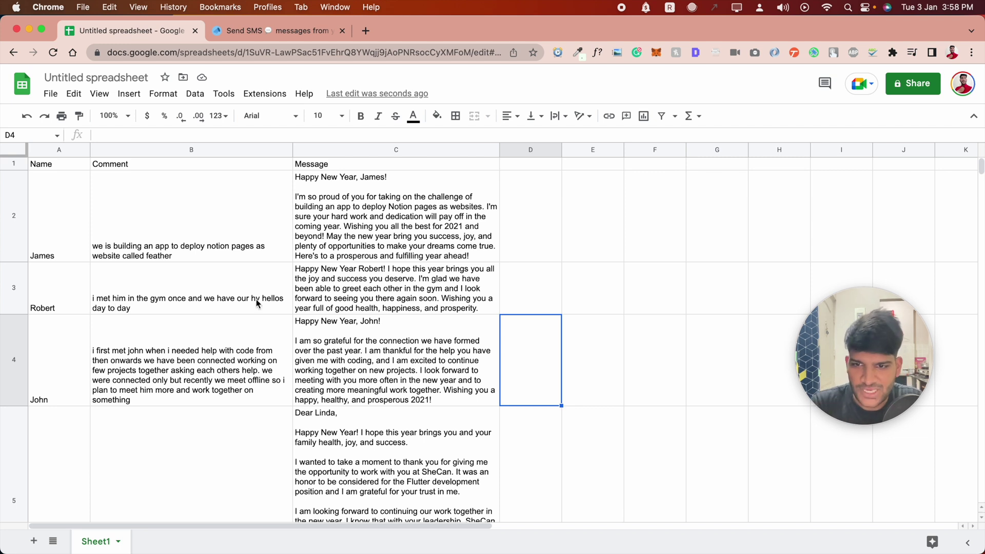
{"action": "left_click", "coordinate": [314, 296]}
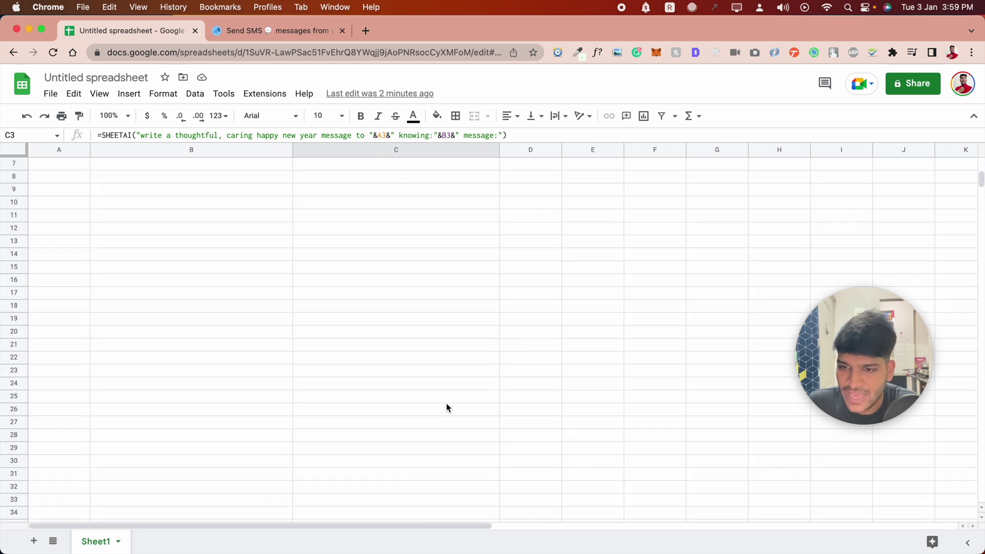
{"action": "scroll", "coordinate": [447, 407], "scroll_direction": "down", "scroll_amount": 1}
- View Linda's comment in B5 and shrink row 4 by dragging its lower border up
{"action": "left_click", "coordinate": [126, 471]}
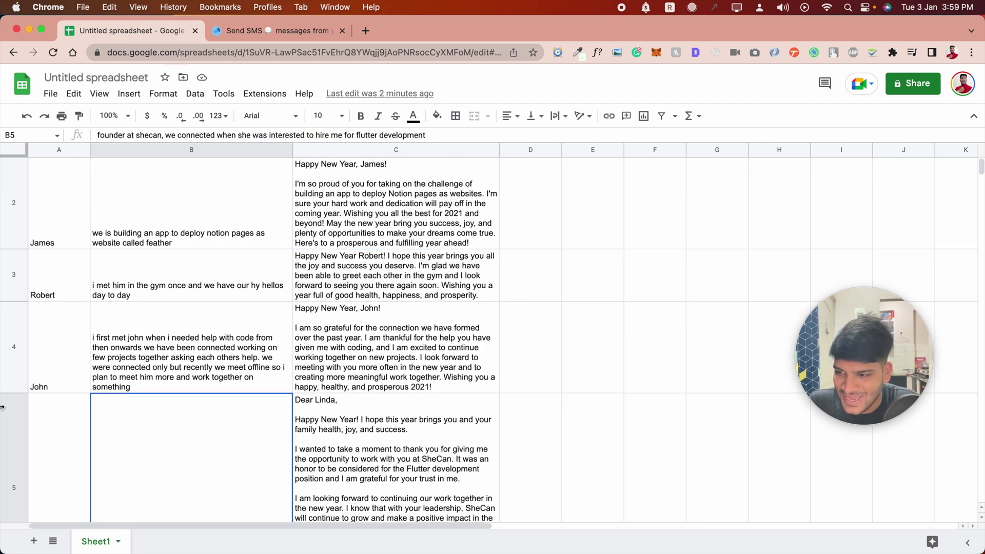
{"action": "left_click_drag", "start_coordinate": [13, 392], "coordinate": [12, 371]}
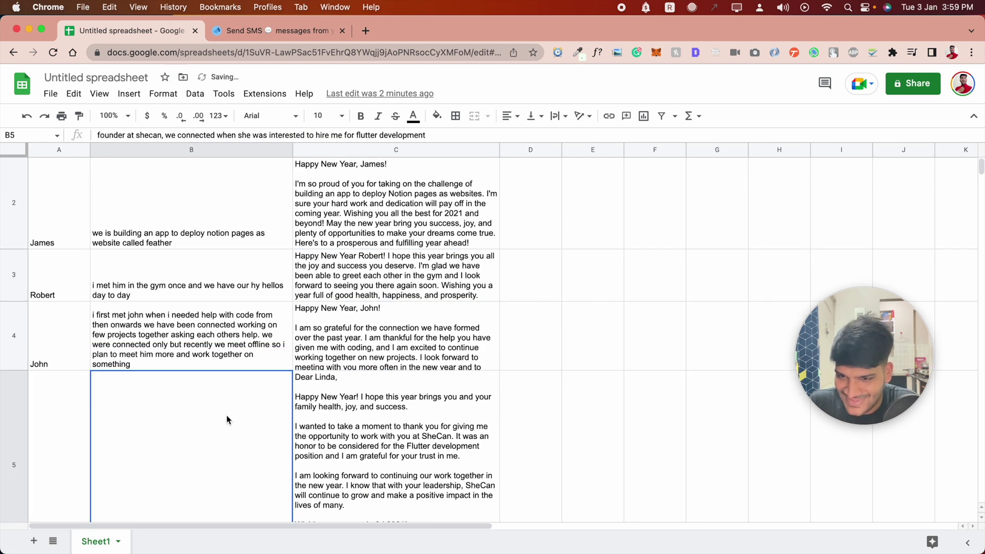
{"action": "scroll", "coordinate": [227, 415], "scroll_direction": "down", "scroll_amount": 3}
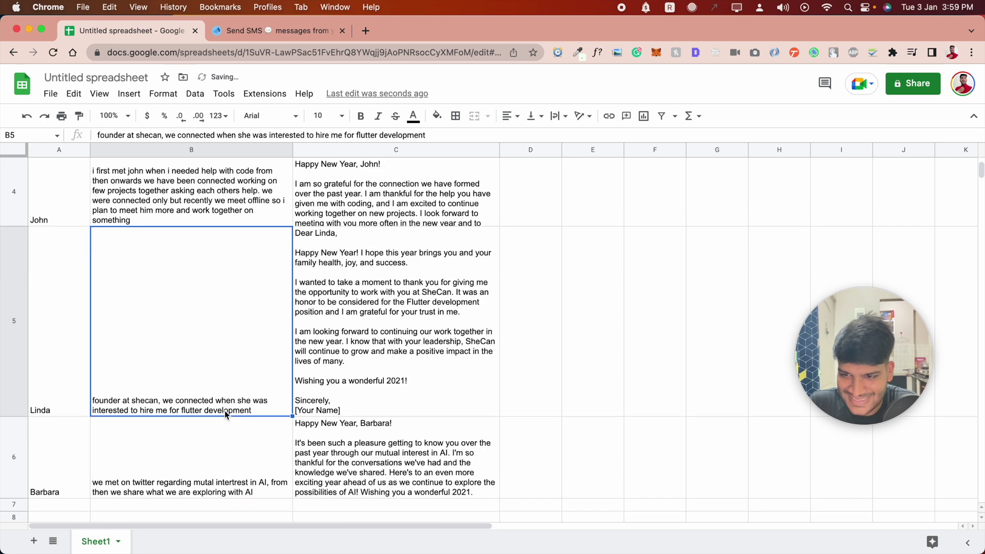
- Check Linda's name in A5 and the SHEETAI formula behind her message in C5
{"action": "left_click", "coordinate": [79, 391]}
{"action": "left_click", "coordinate": [442, 383]}
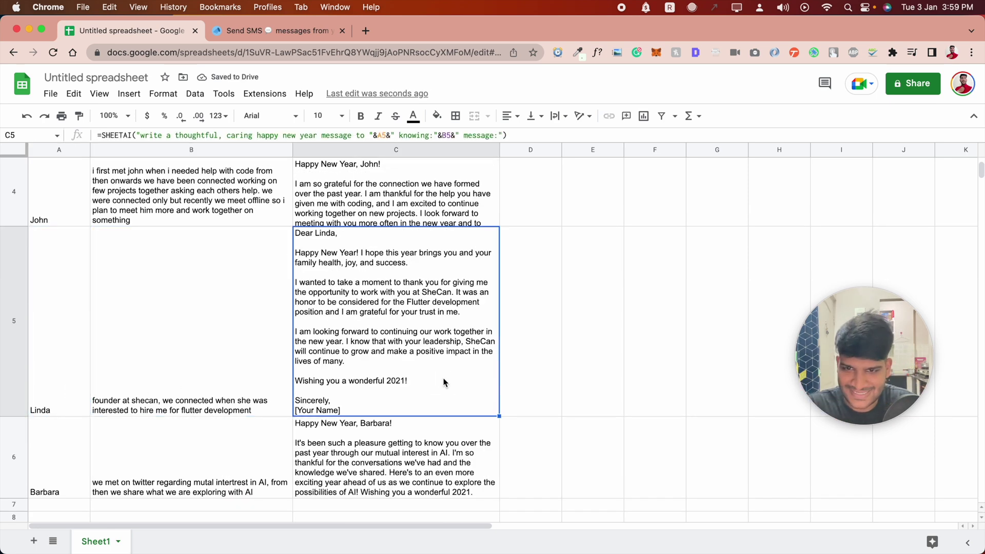
{"action": "scroll", "coordinate": [444, 383], "scroll_direction": "up", "scroll_amount": 5}
{"action": "scroll", "coordinate": [444, 382], "scroll_direction": "down", "scroll_amount": 5}
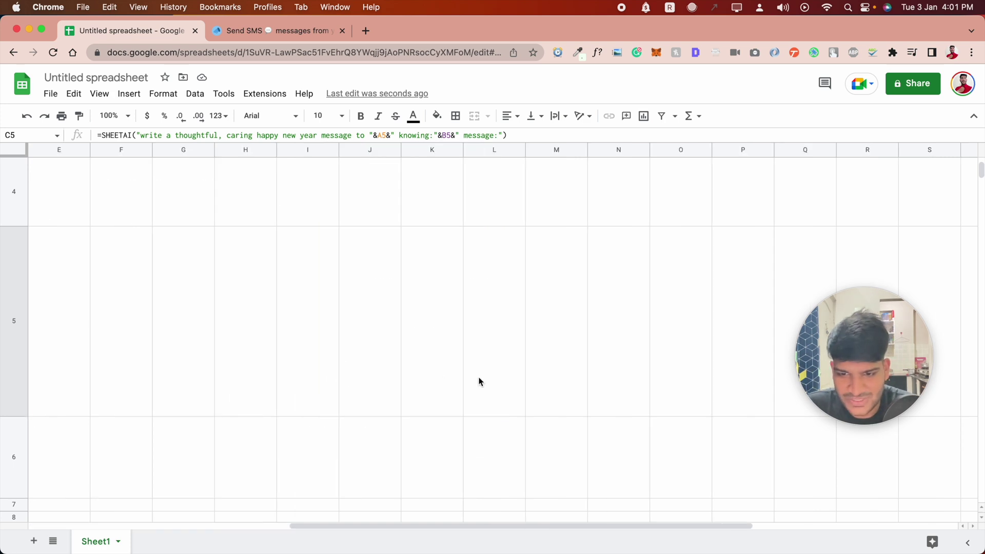
{"action": "scroll", "coordinate": [475, 354], "scroll_direction": "up", "scroll_amount": 3}
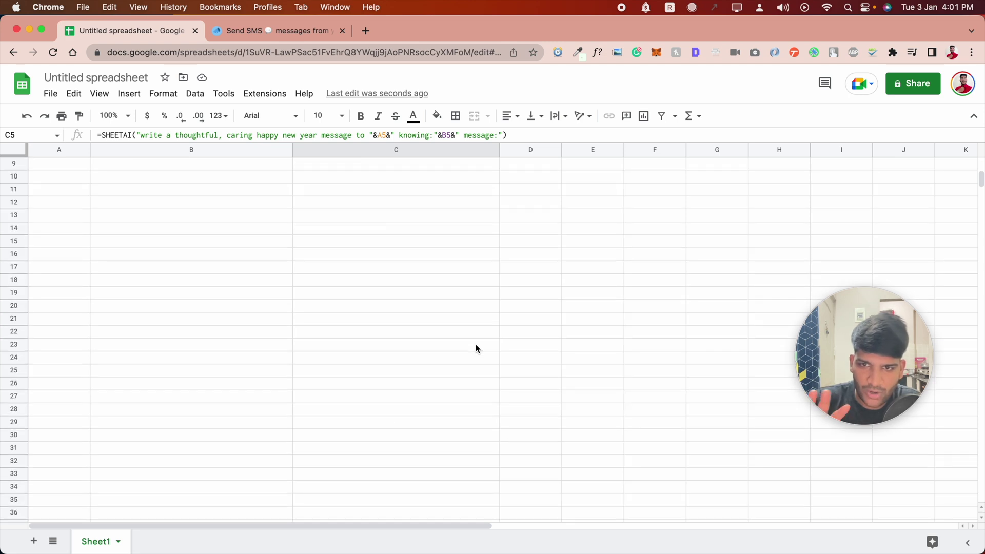
{"action": "scroll", "coordinate": [473, 348], "scroll_direction": "down", "scroll_amount": 2}
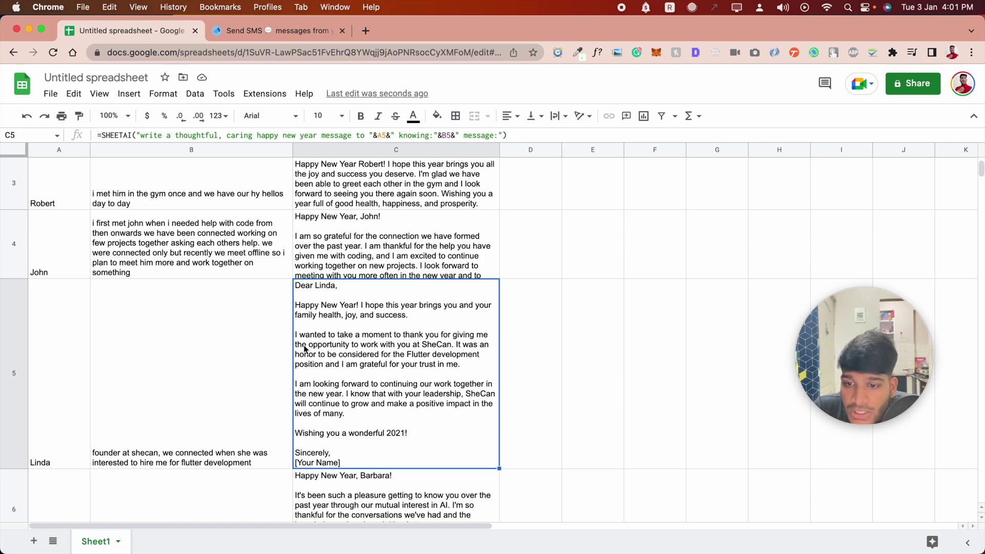
{"action": "scroll", "coordinate": [313, 389], "scroll_direction": "down", "scroll_amount": 3}
{"action": "scroll", "coordinate": [303, 405], "scroll_direction": "up", "scroll_amount": 2}
{"action": "scroll", "coordinate": [282, 408], "scroll_direction": "down", "scroll_amount": 2}
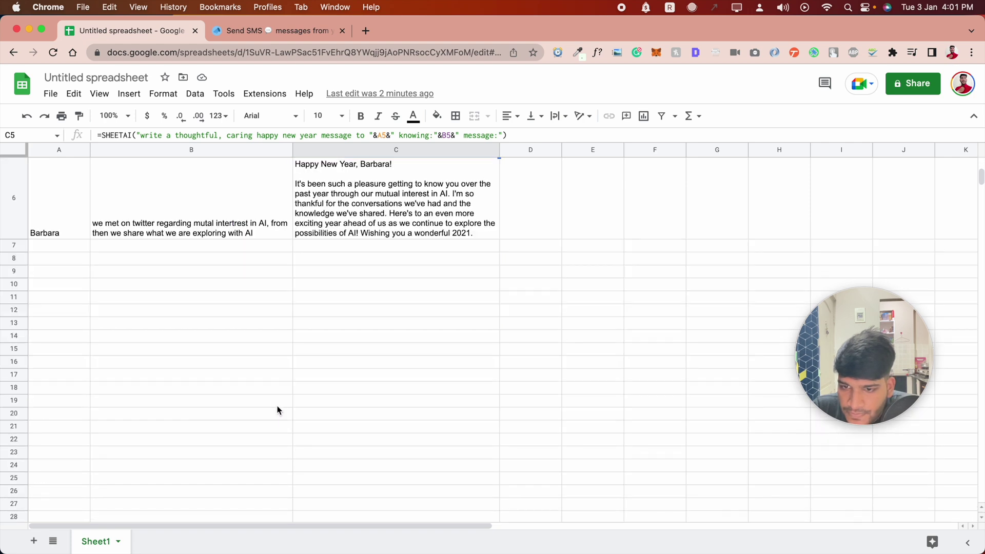
{"action": "left_click", "coordinate": [203, 233]}
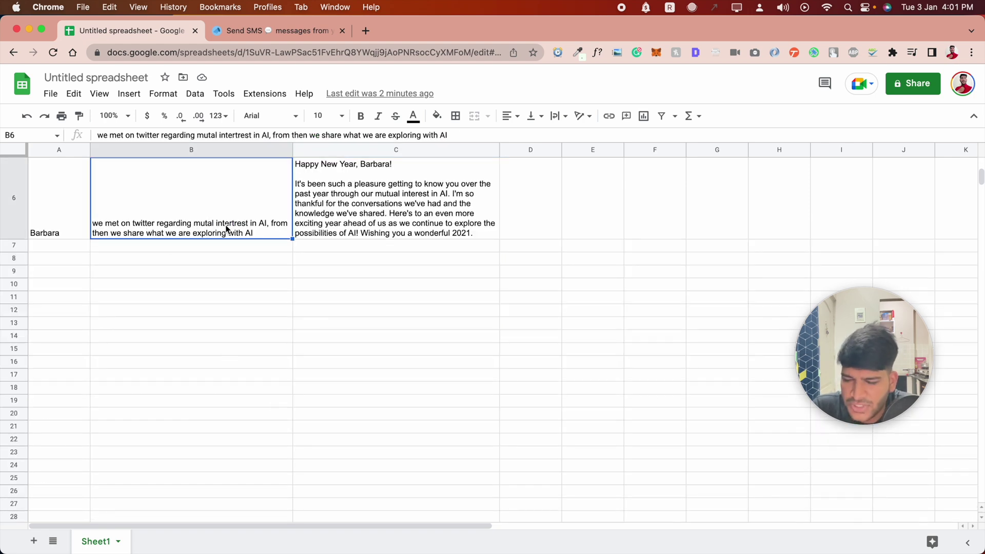
{"action": "left_click", "coordinate": [383, 193]}
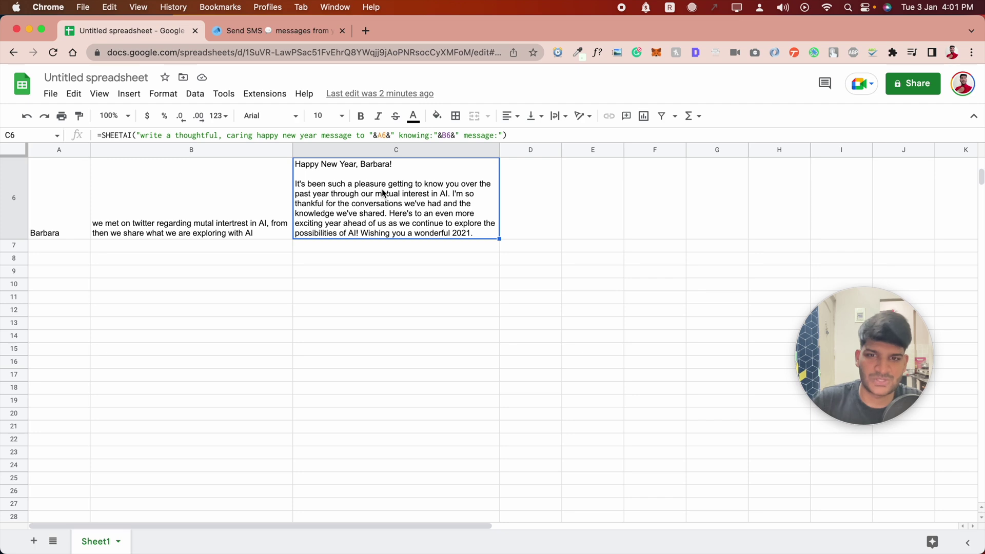
{"action": "scroll", "coordinate": [382, 193], "scroll_direction": "up", "scroll_amount": 5}
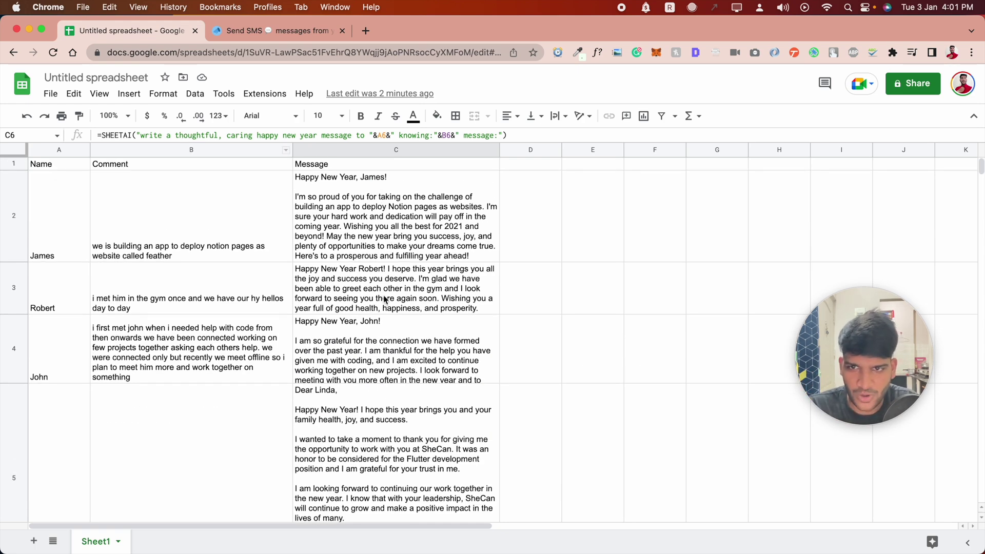
{"action": "left_click", "coordinate": [381, 254]}
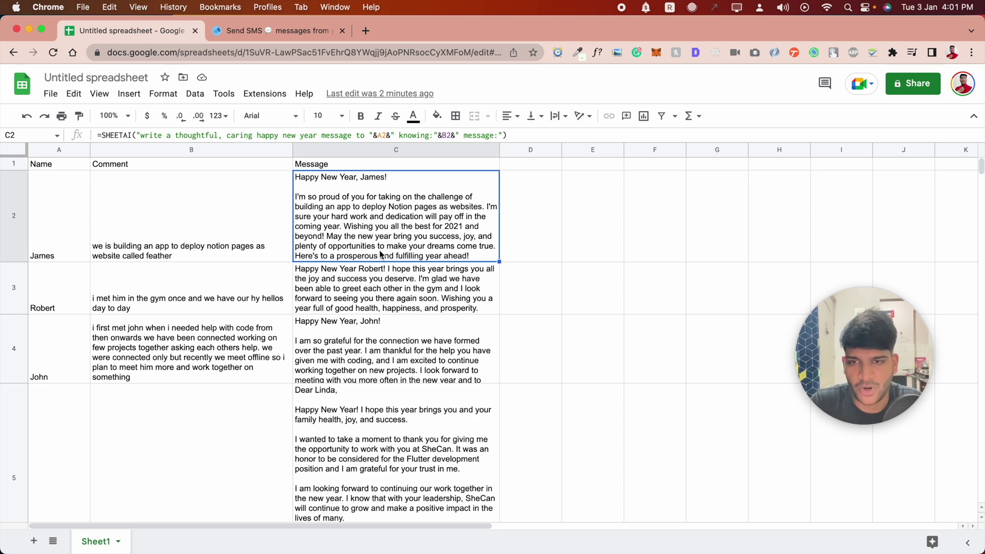
{"action": "left_click", "coordinate": [387, 361]}
{"action": "scroll", "coordinate": [387, 362], "scroll_direction": "down", "scroll_amount": 5}
{"action": "scroll", "coordinate": [387, 361], "scroll_direction": "up", "scroll_amount": 3}
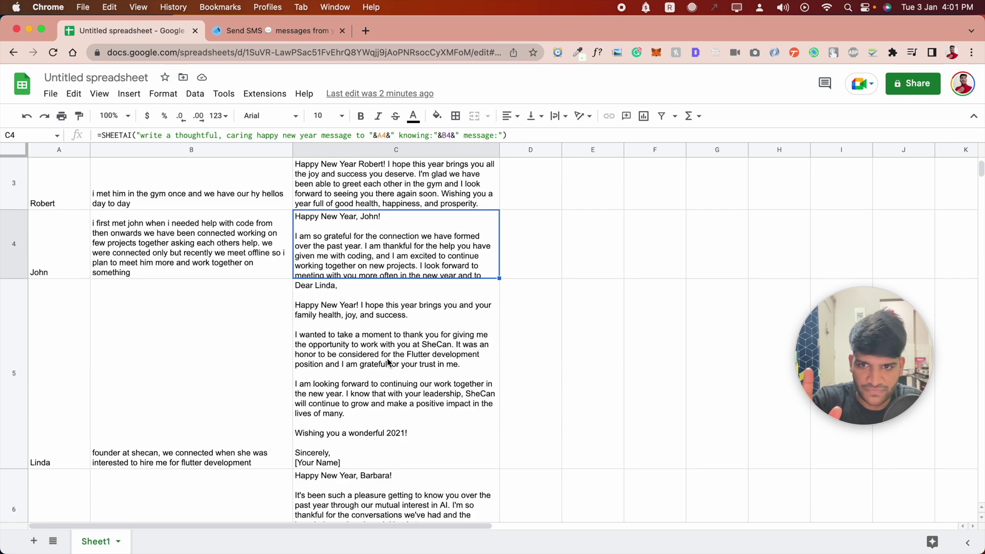
{"action": "scroll", "coordinate": [387, 362], "scroll_direction": "down", "scroll_amount": 3}
{"action": "left_click", "coordinate": [313, 229]}
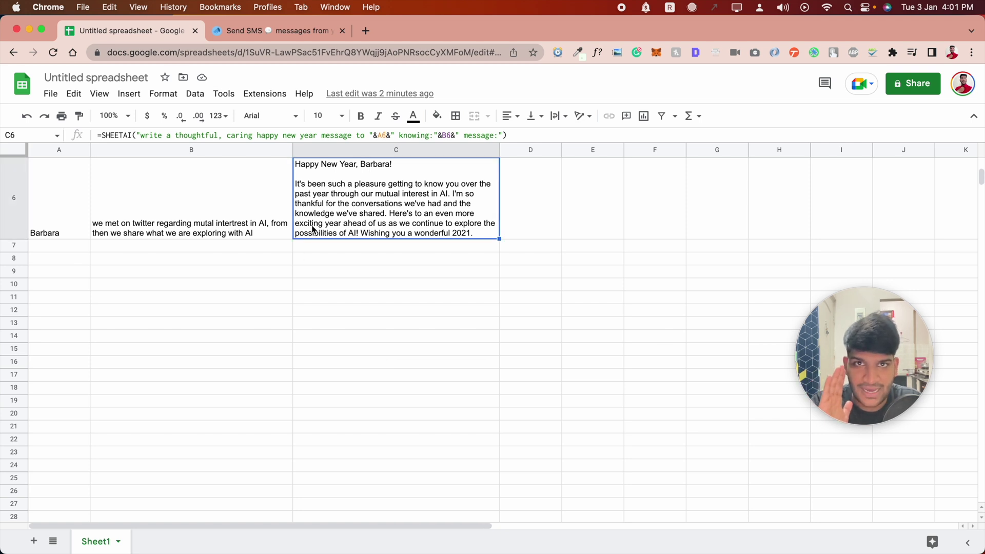
{"action": "scroll", "coordinate": [313, 229], "scroll_direction": "up", "scroll_amount": 3}
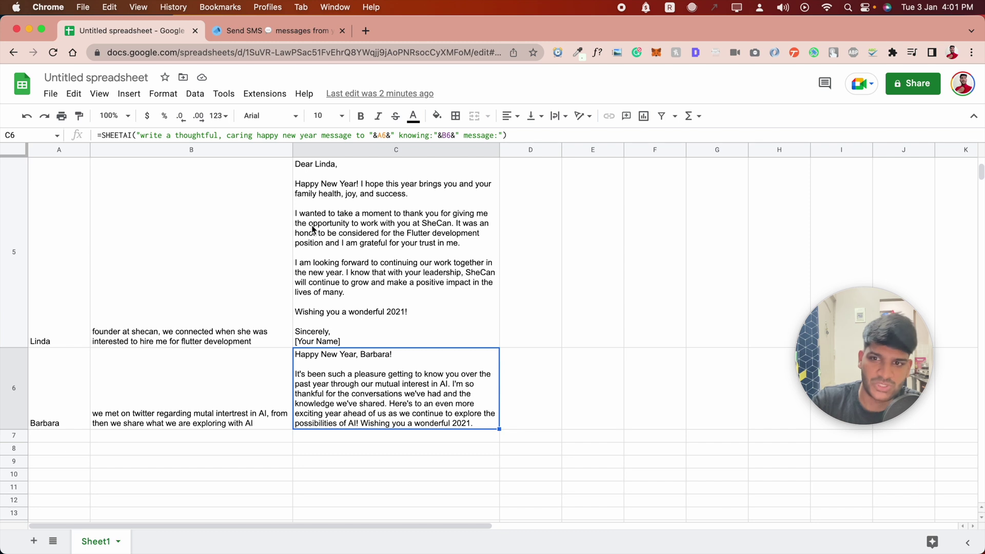
{"action": "left_click", "coordinate": [339, 250]}
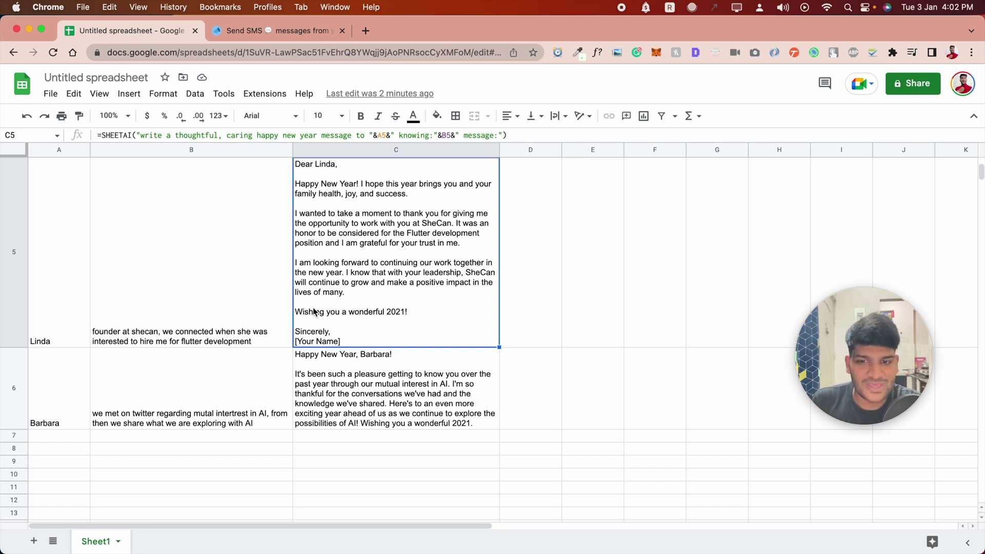
{"action": "left_click", "coordinate": [367, 365]}
{"action": "left_click", "coordinate": [162, 377]}
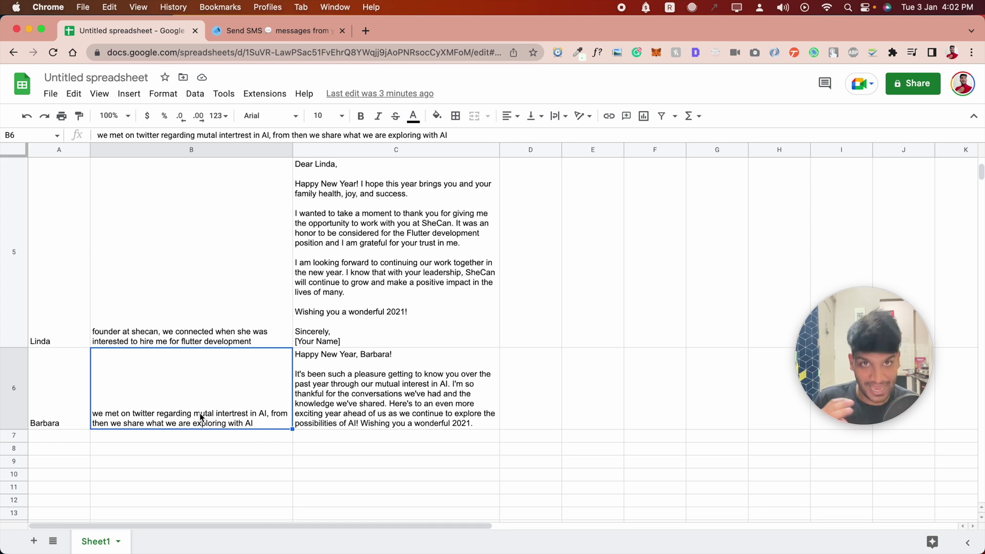
{"action": "left_click", "coordinate": [354, 352]}
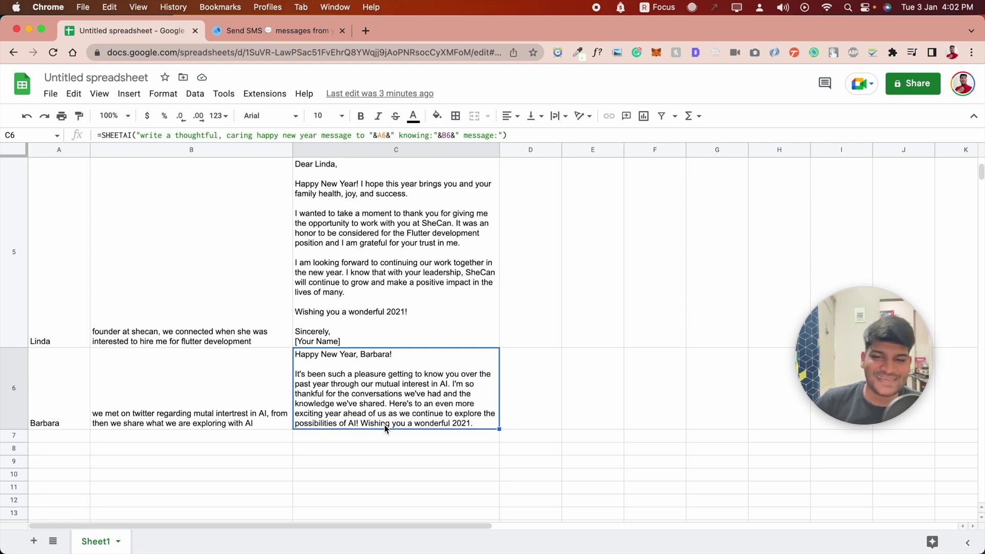
{"action": "scroll", "coordinate": [386, 428], "scroll_direction": "up", "scroll_amount": 5}
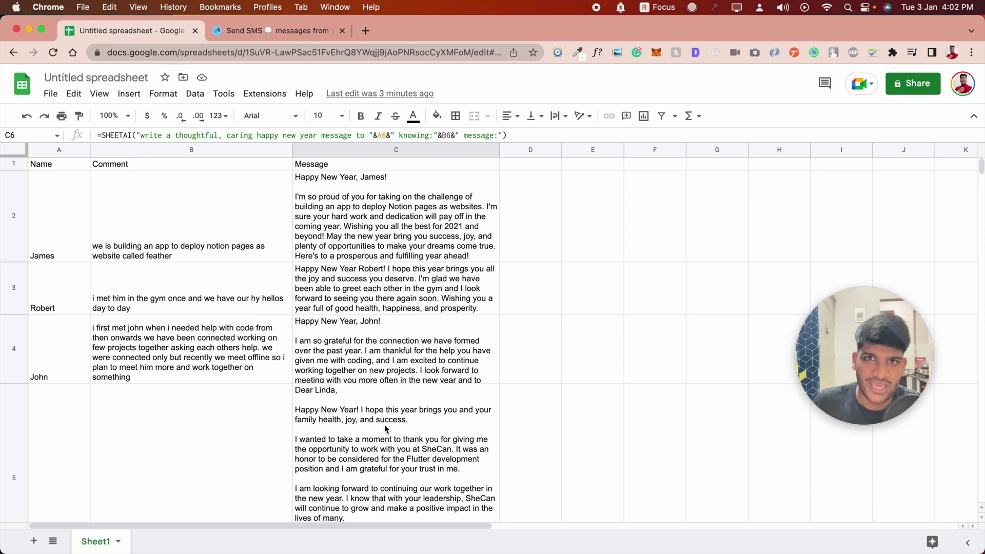
{"action": "left_click", "coordinate": [368, 33]}
{"action": "type", "text": "sheet"}
- Go to the suggested sheetai.app site from the address bar
{"action": "key", "text": "Return"}
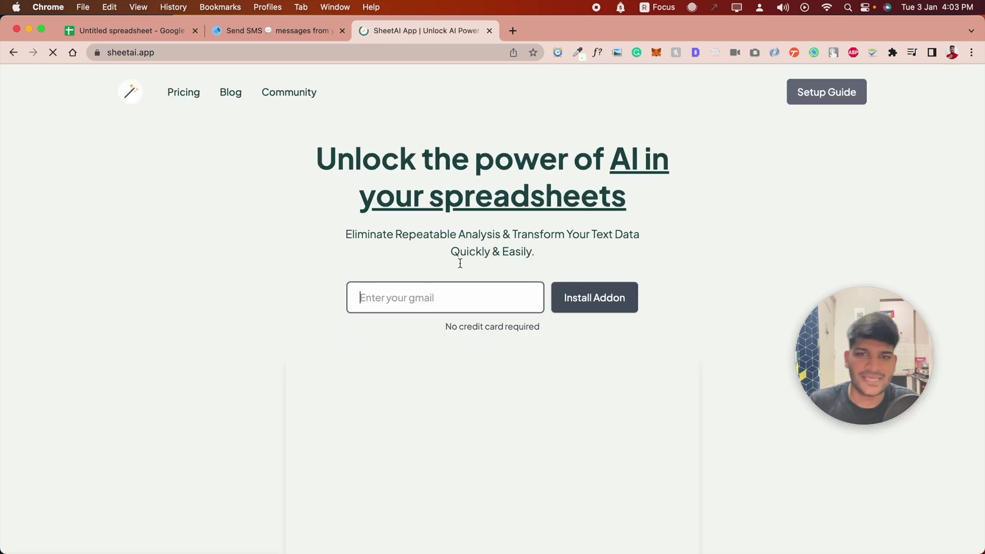